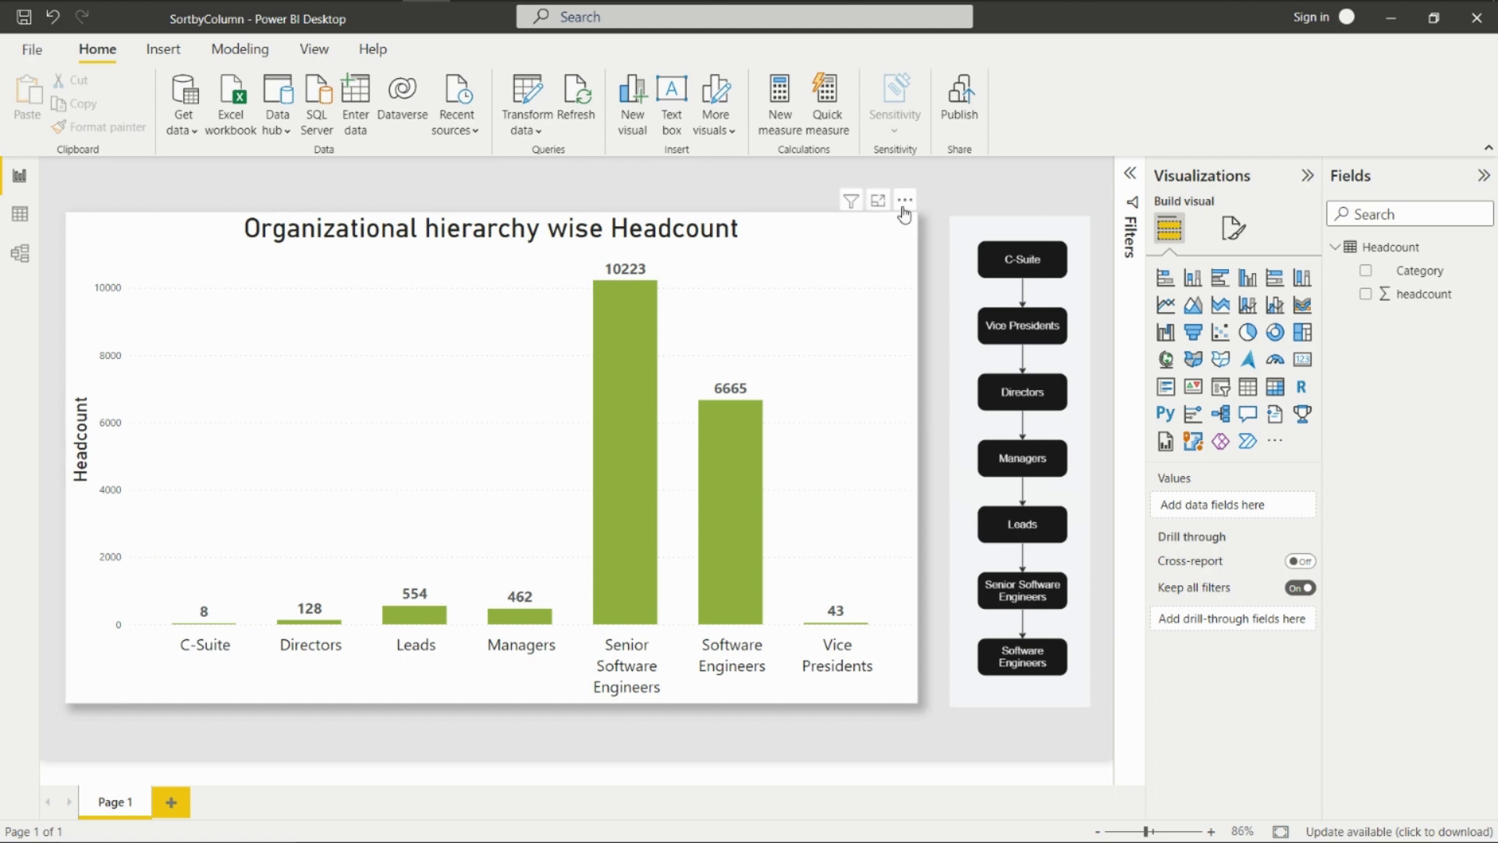
Sort the chart's bars by headcount, then switch to sorting by category name.
click(905, 201)
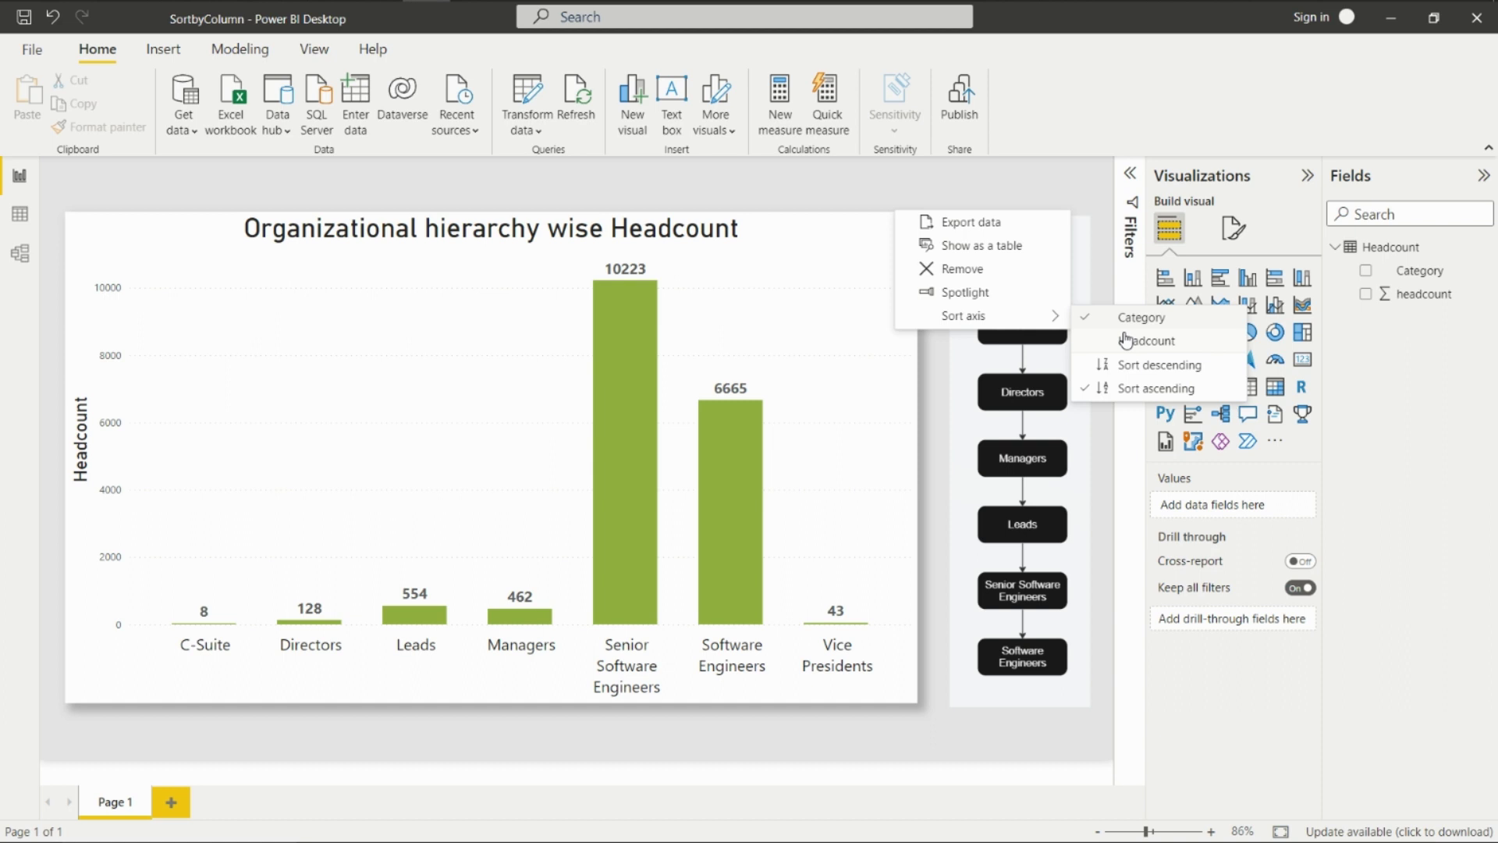
click(1122, 382)
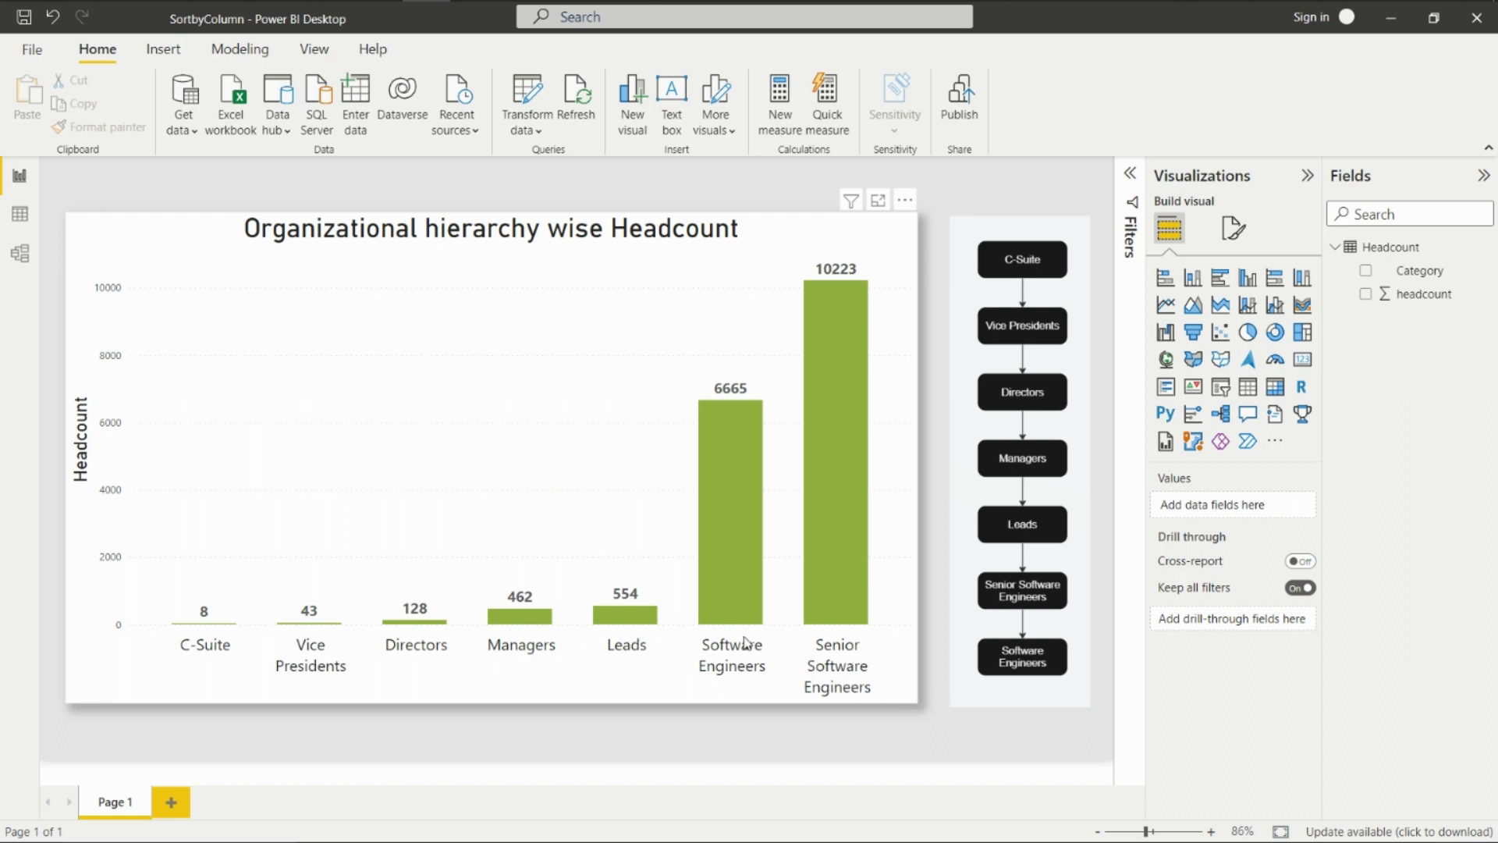
click(905, 200)
mouse_move(963, 317)
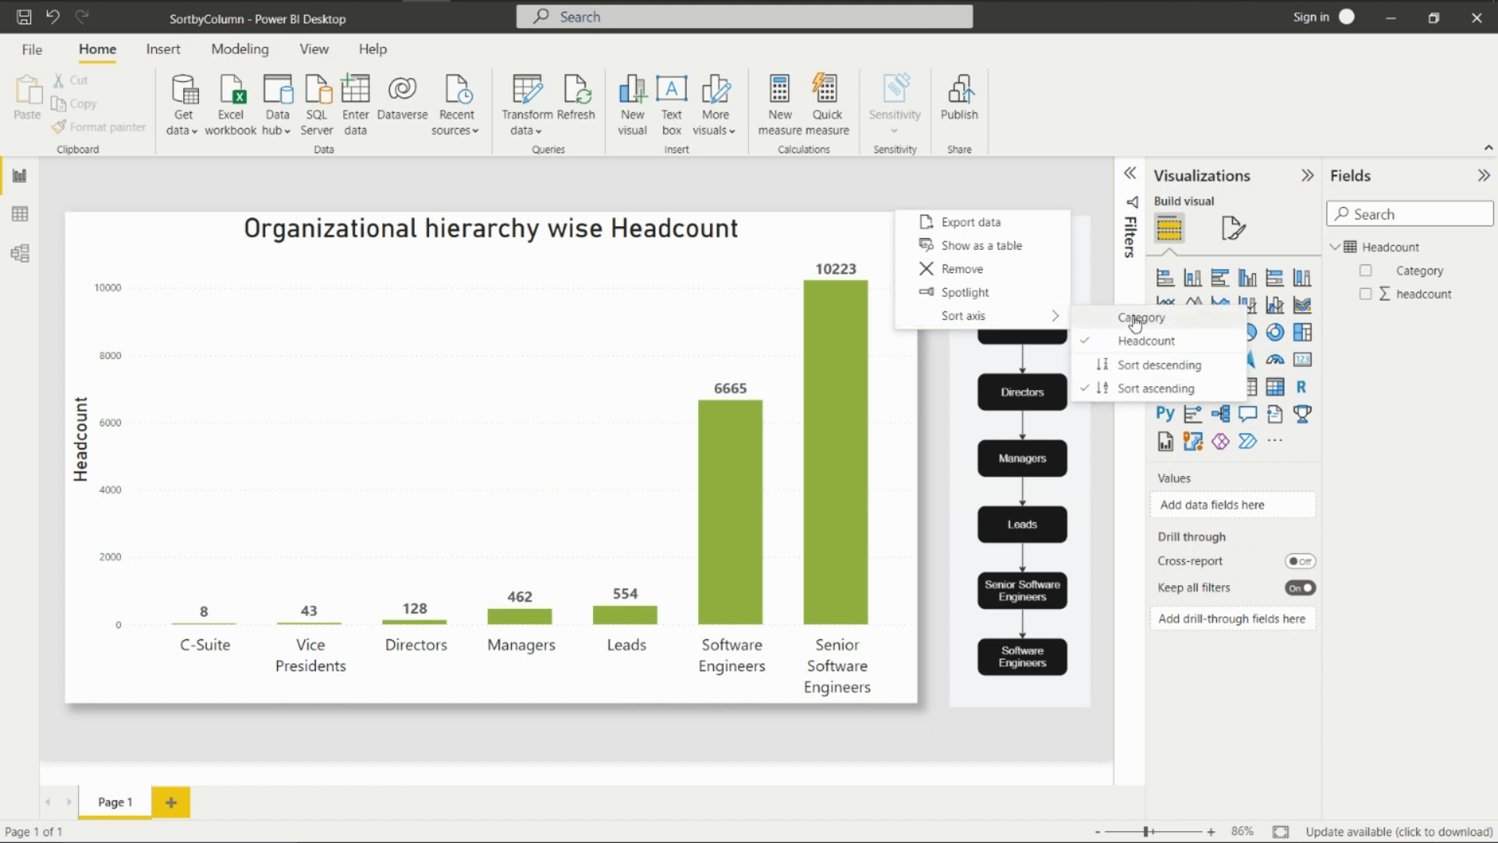
click(1133, 319)
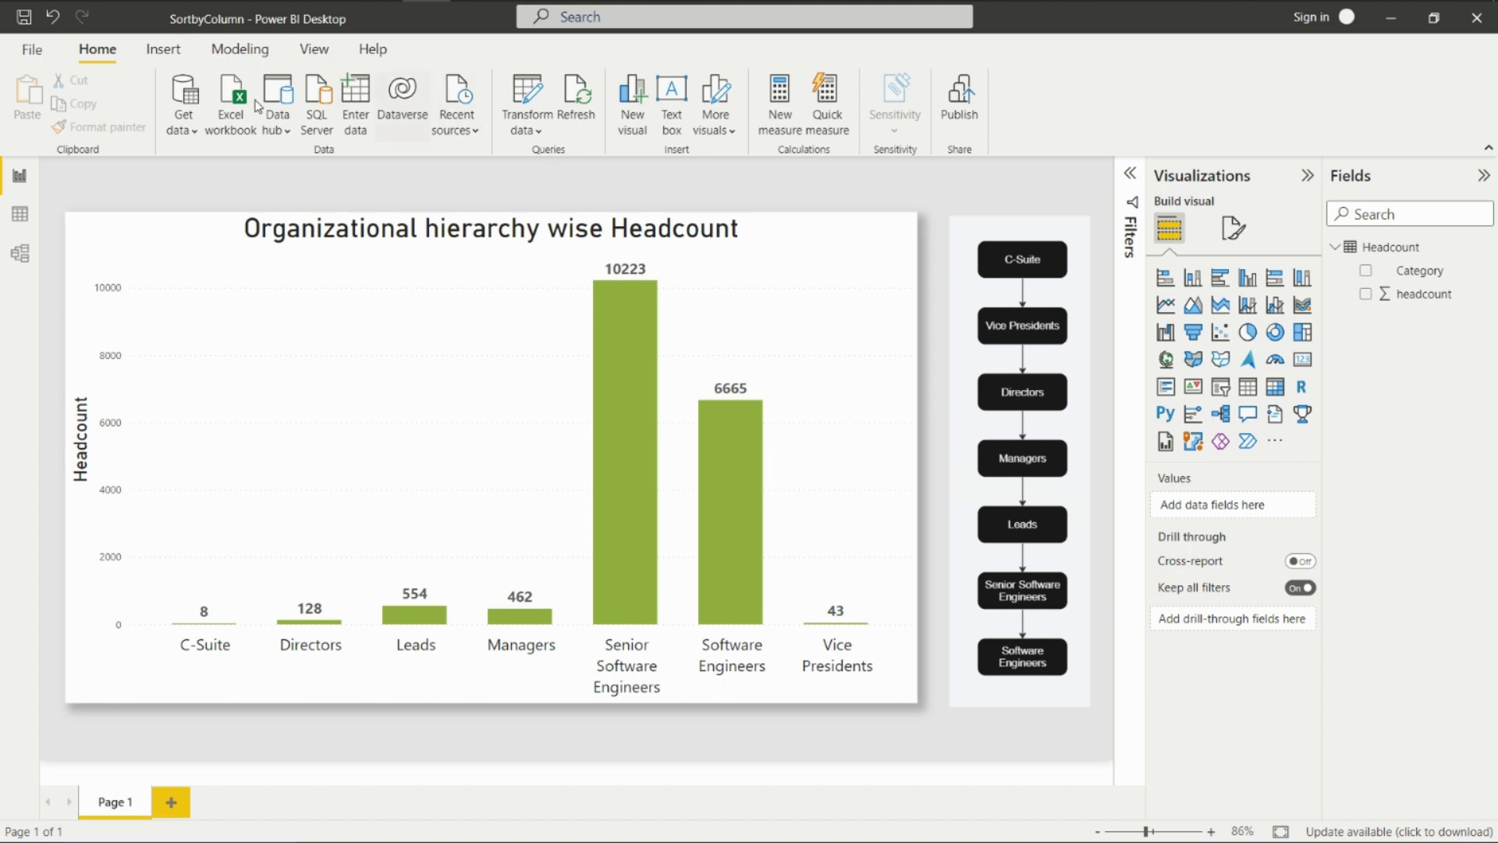
Start a manual table from the pasted category list and add a ReportOrder column.
click(366, 92)
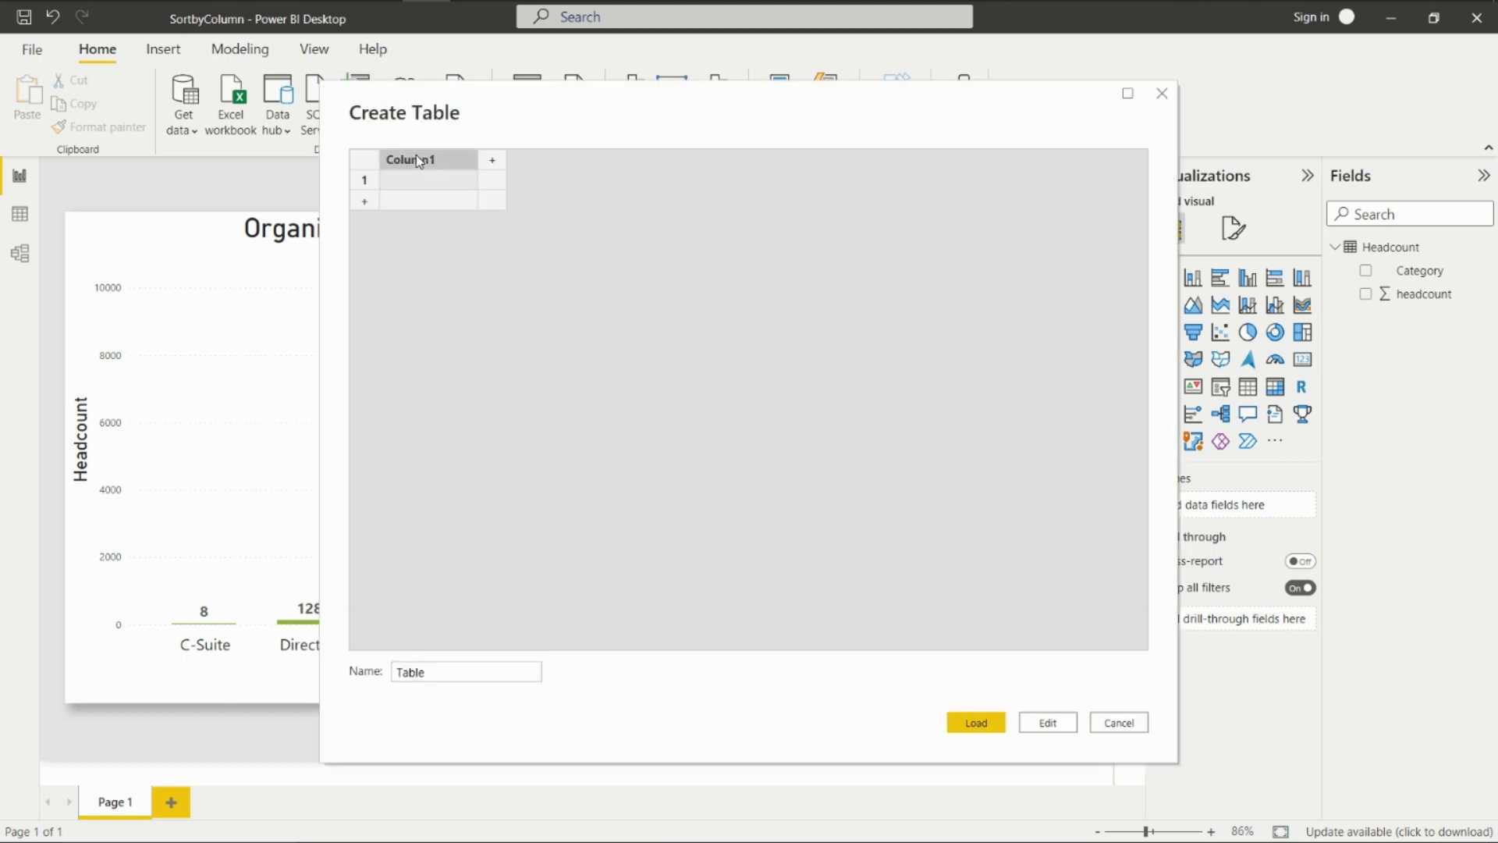
key(ctrl+v)
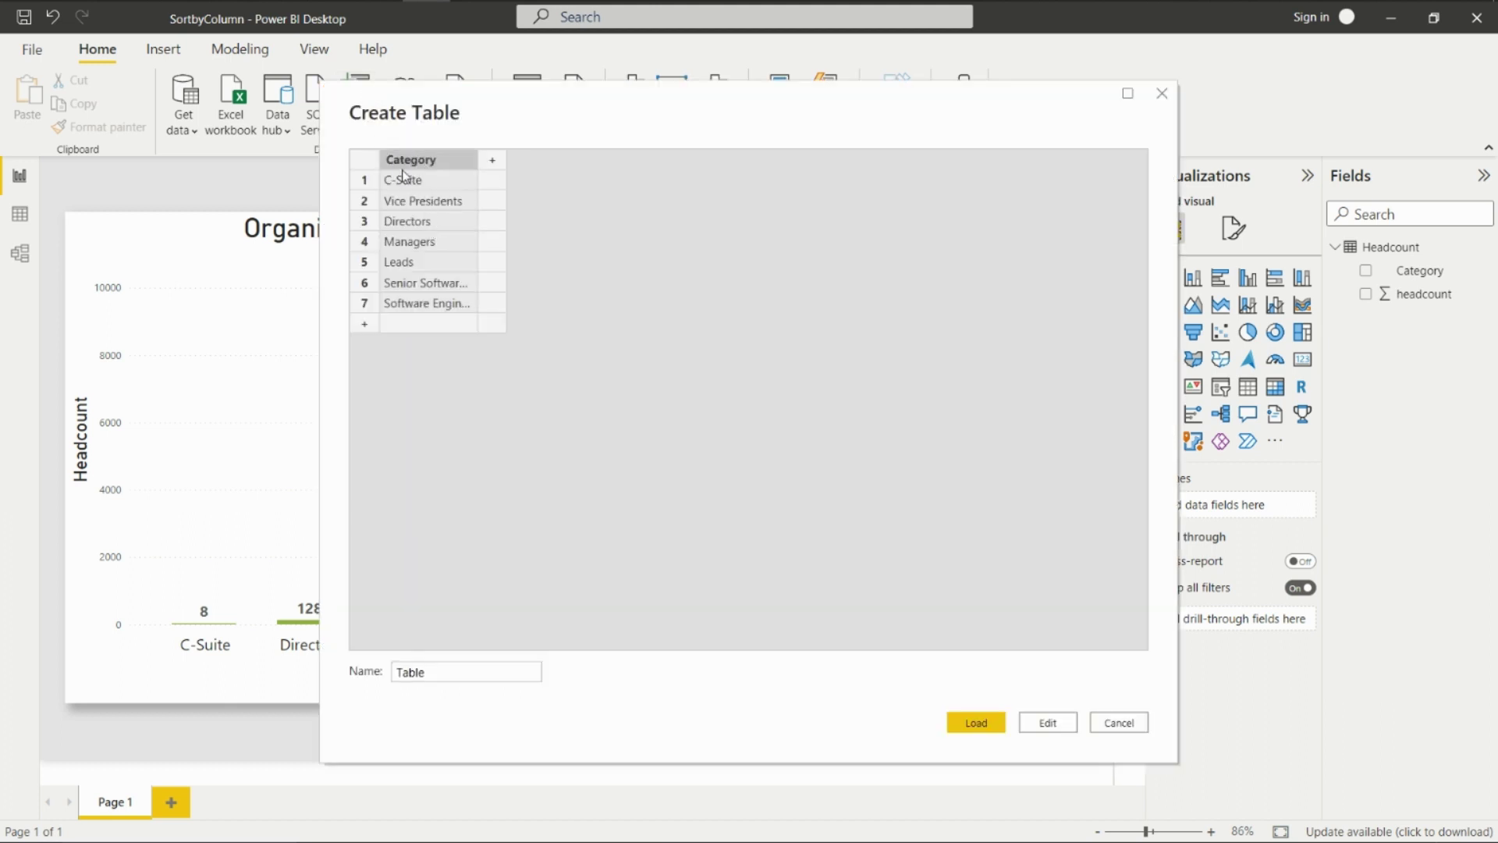
click(489, 171)
text(ReportO)
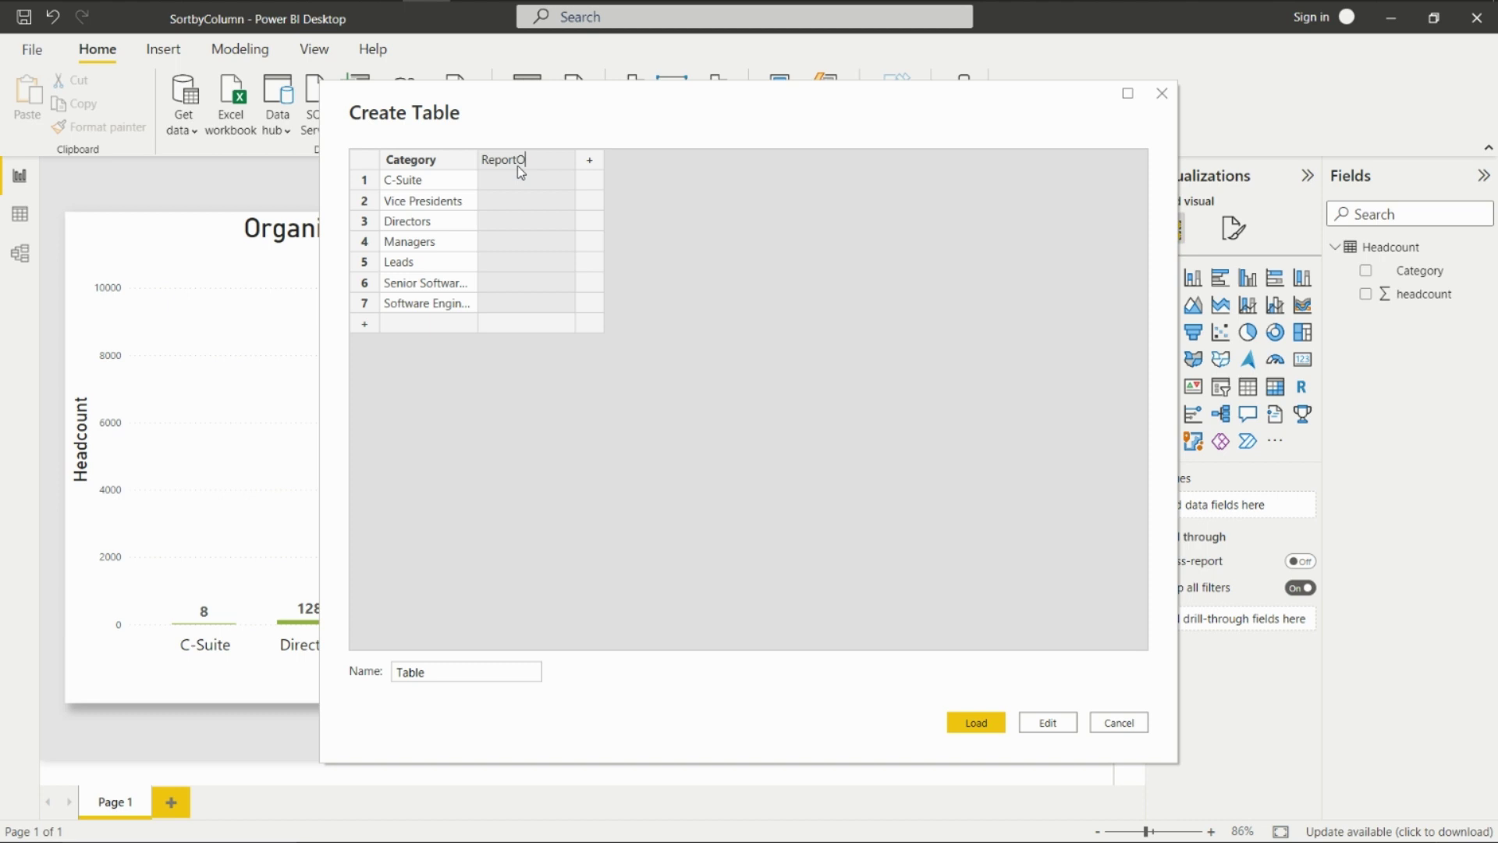
text(rder)
key(Return)
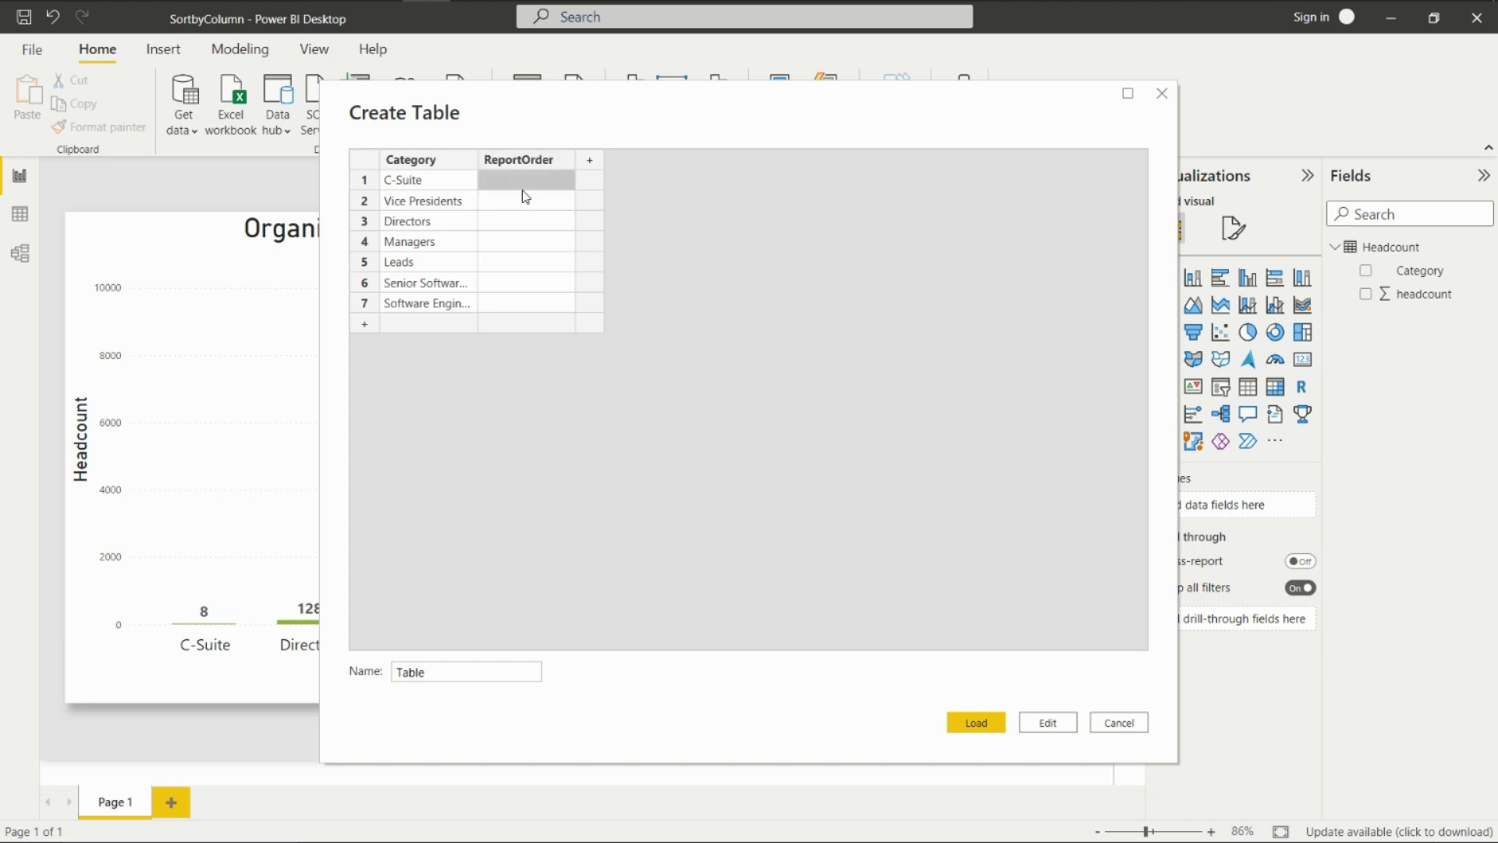
text(1)
Number the seven categories' ReportOrder values 1 through 7.
click(524, 201)
text(3)
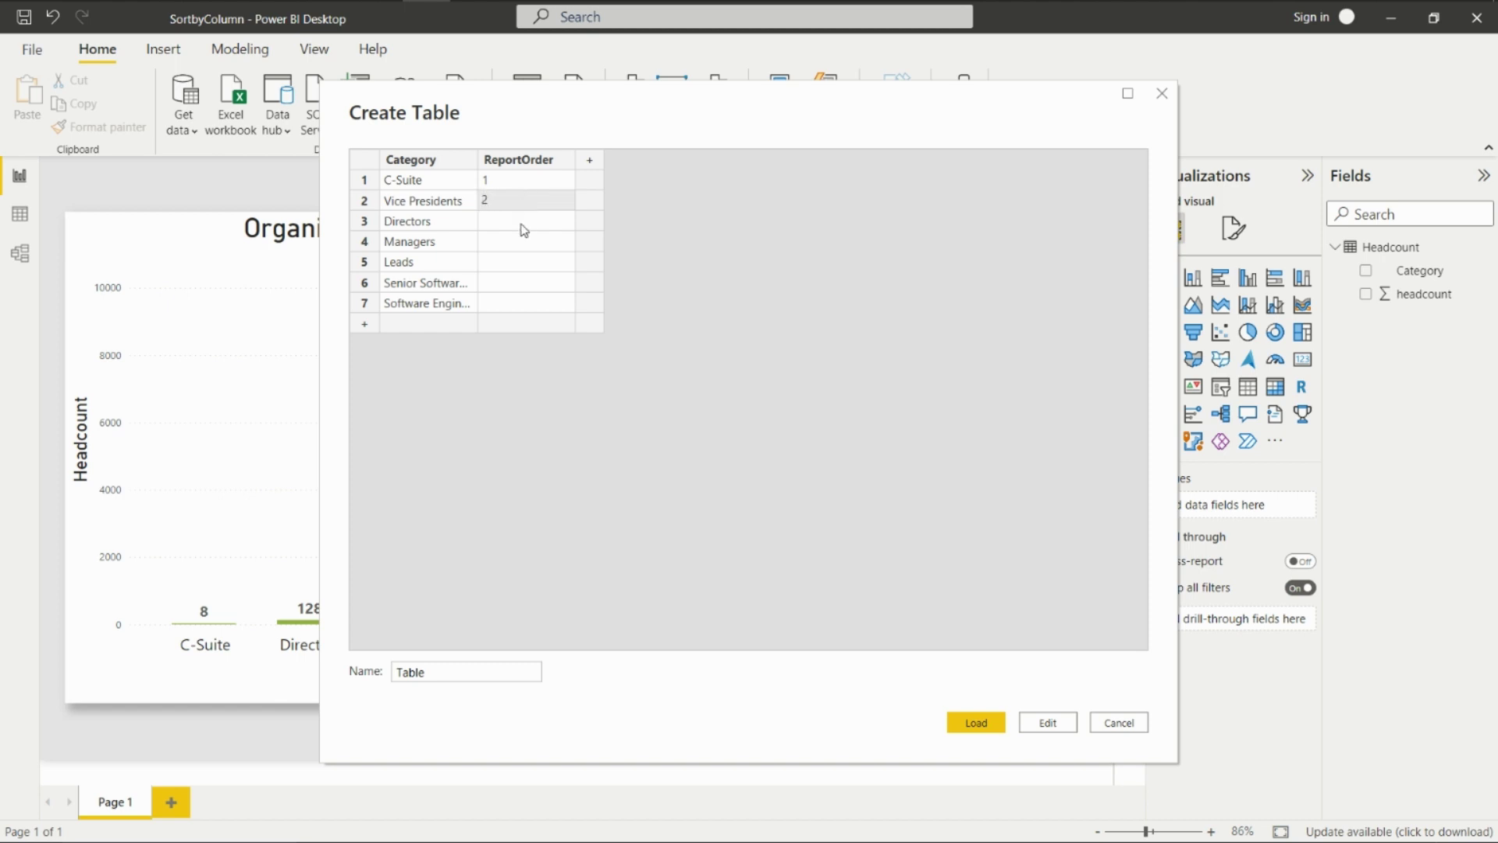
click(522, 225)
text(3)
click(523, 245)
text(4)
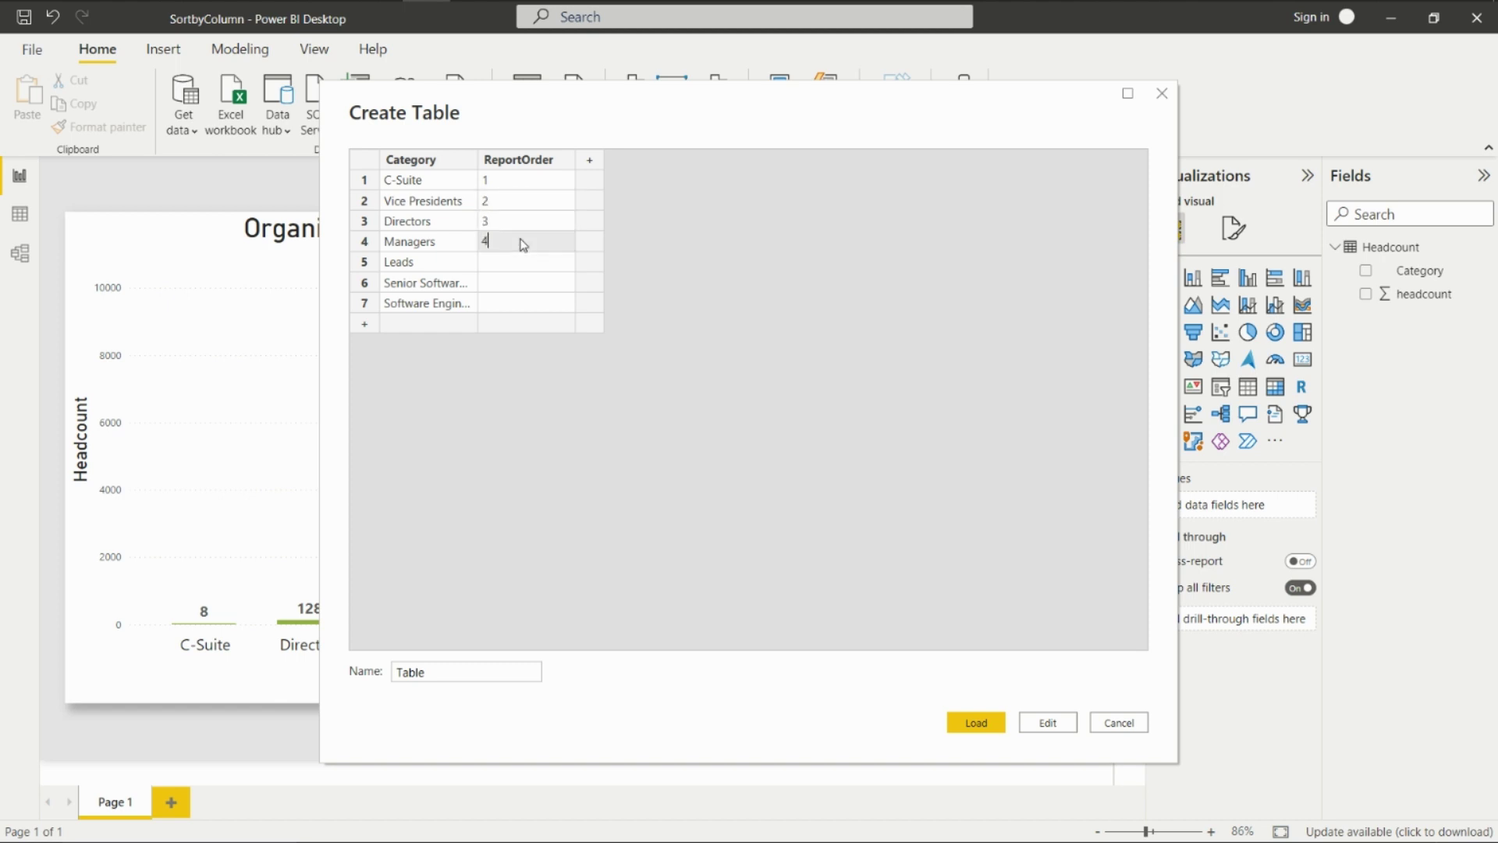
click(519, 264)
text(5)
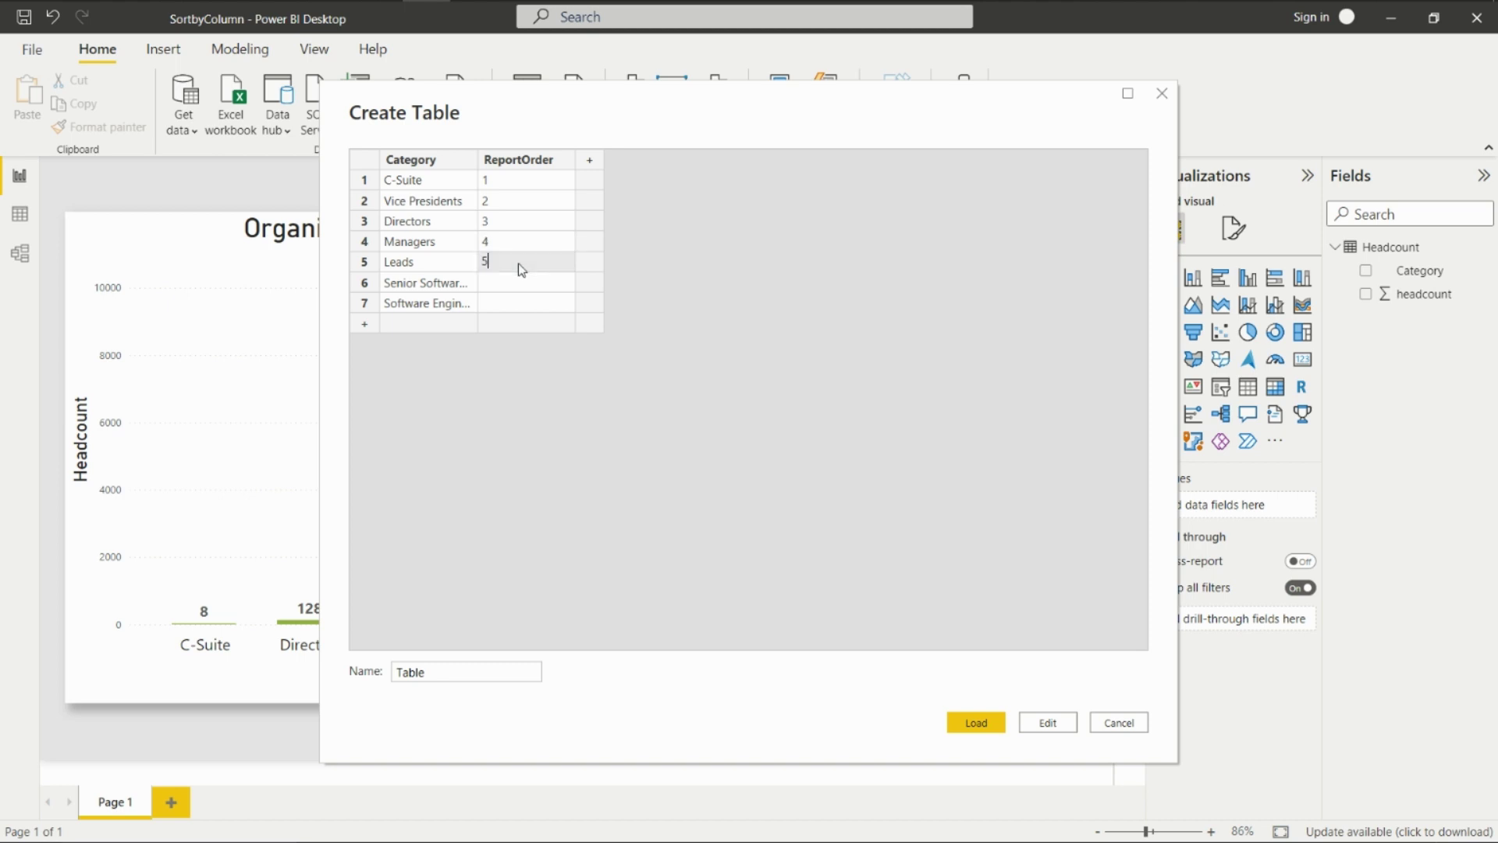
click(519, 289)
text(6)
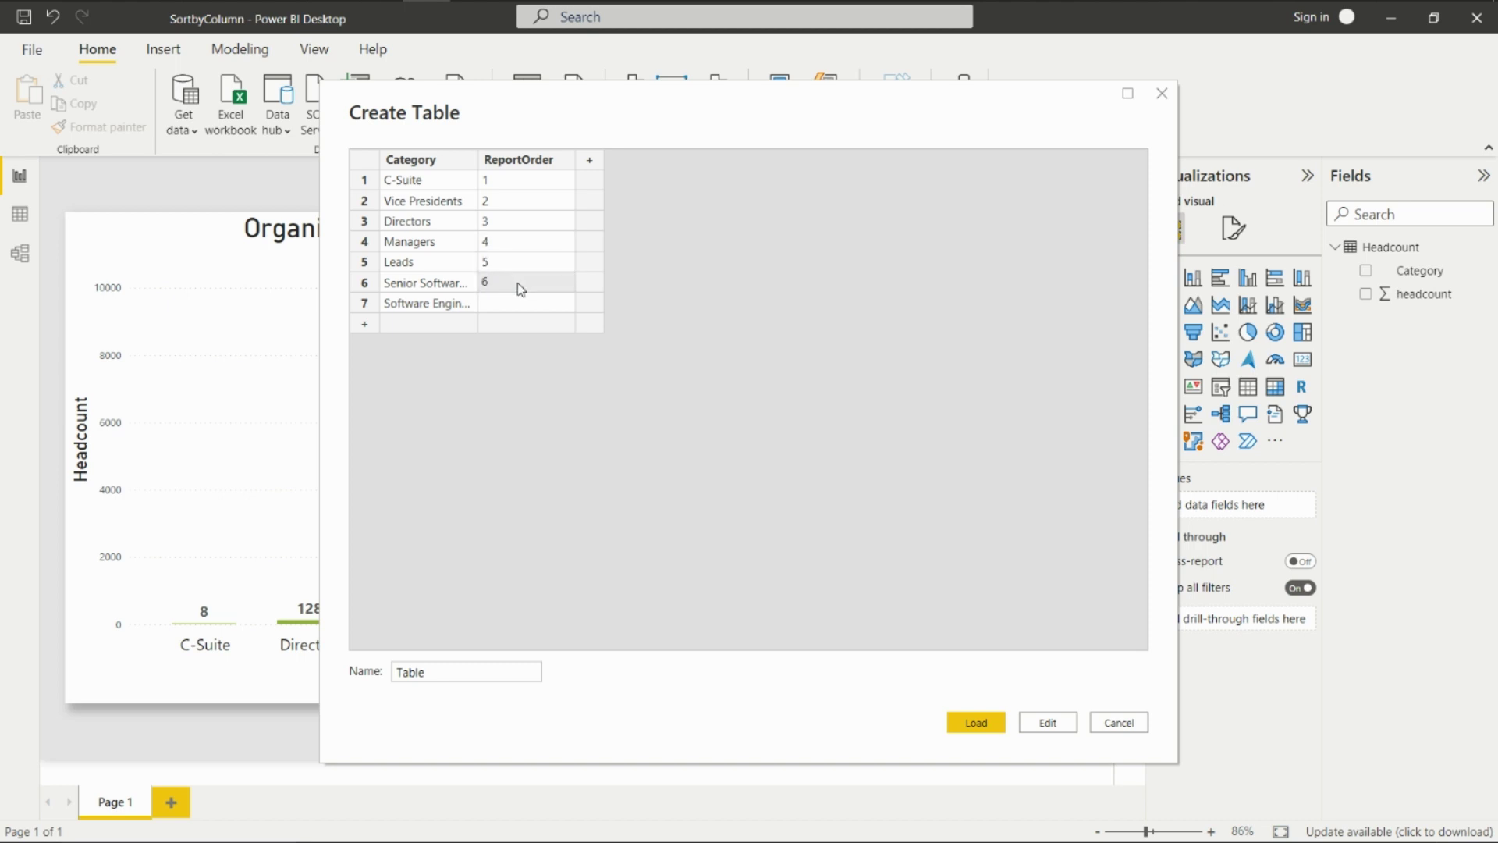
click(519, 303)
text(7)
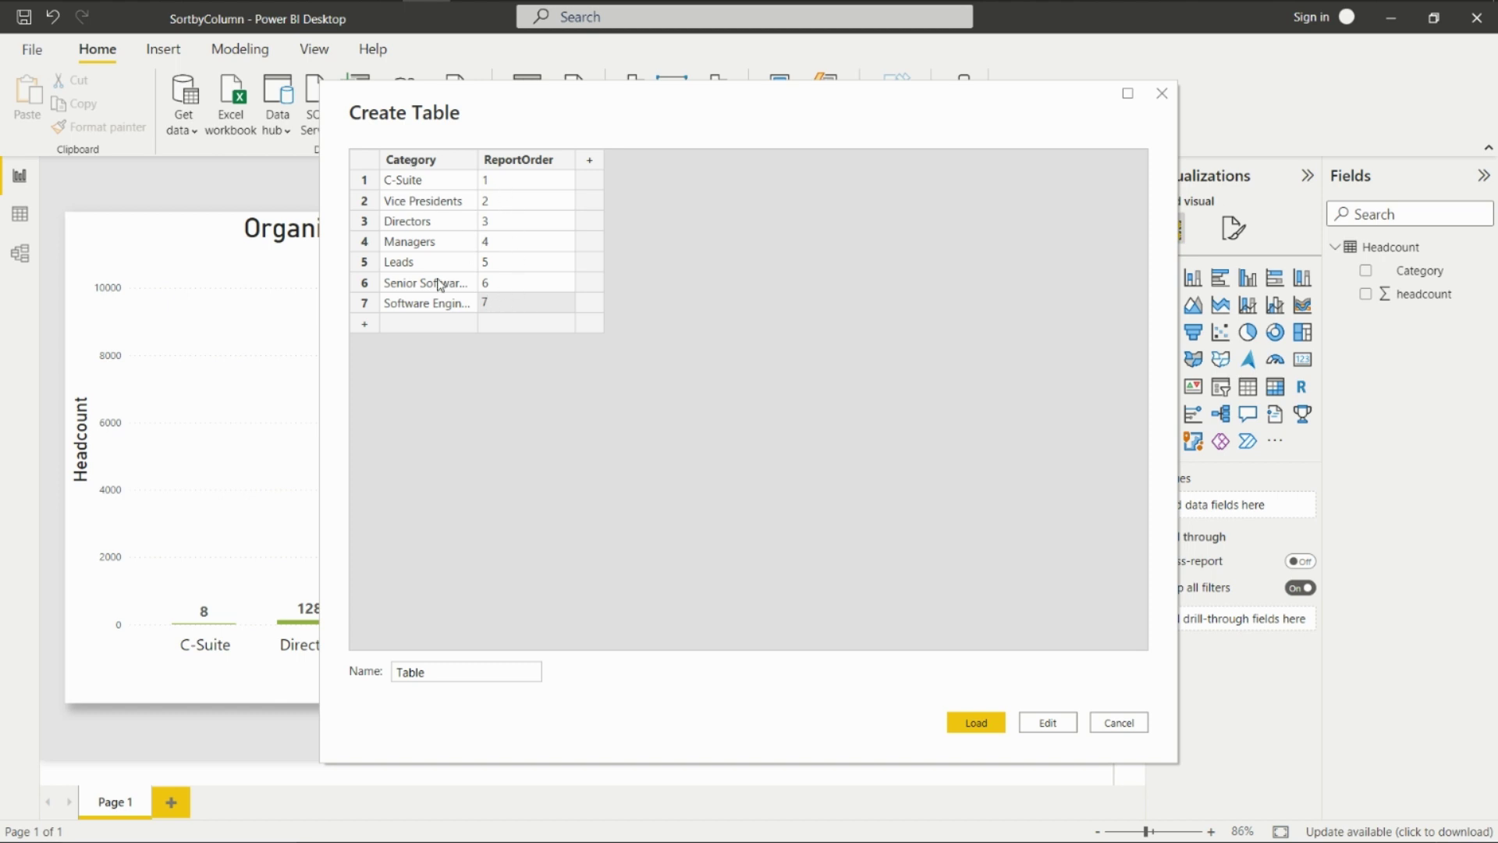
Load the new table and confirm its Category relationship to Headcount in Model view.
click(972, 725)
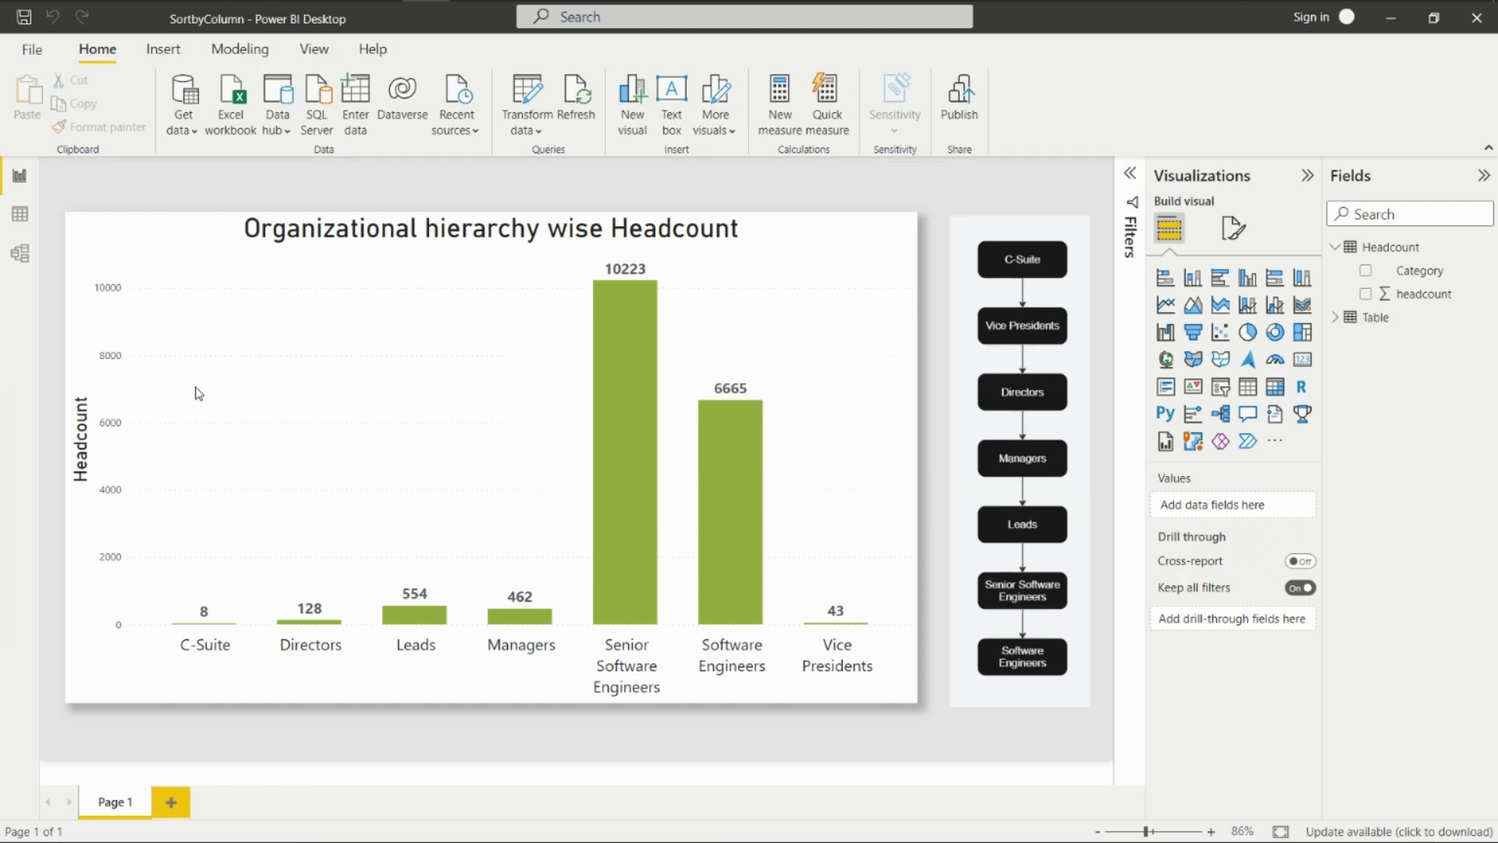
click(18, 253)
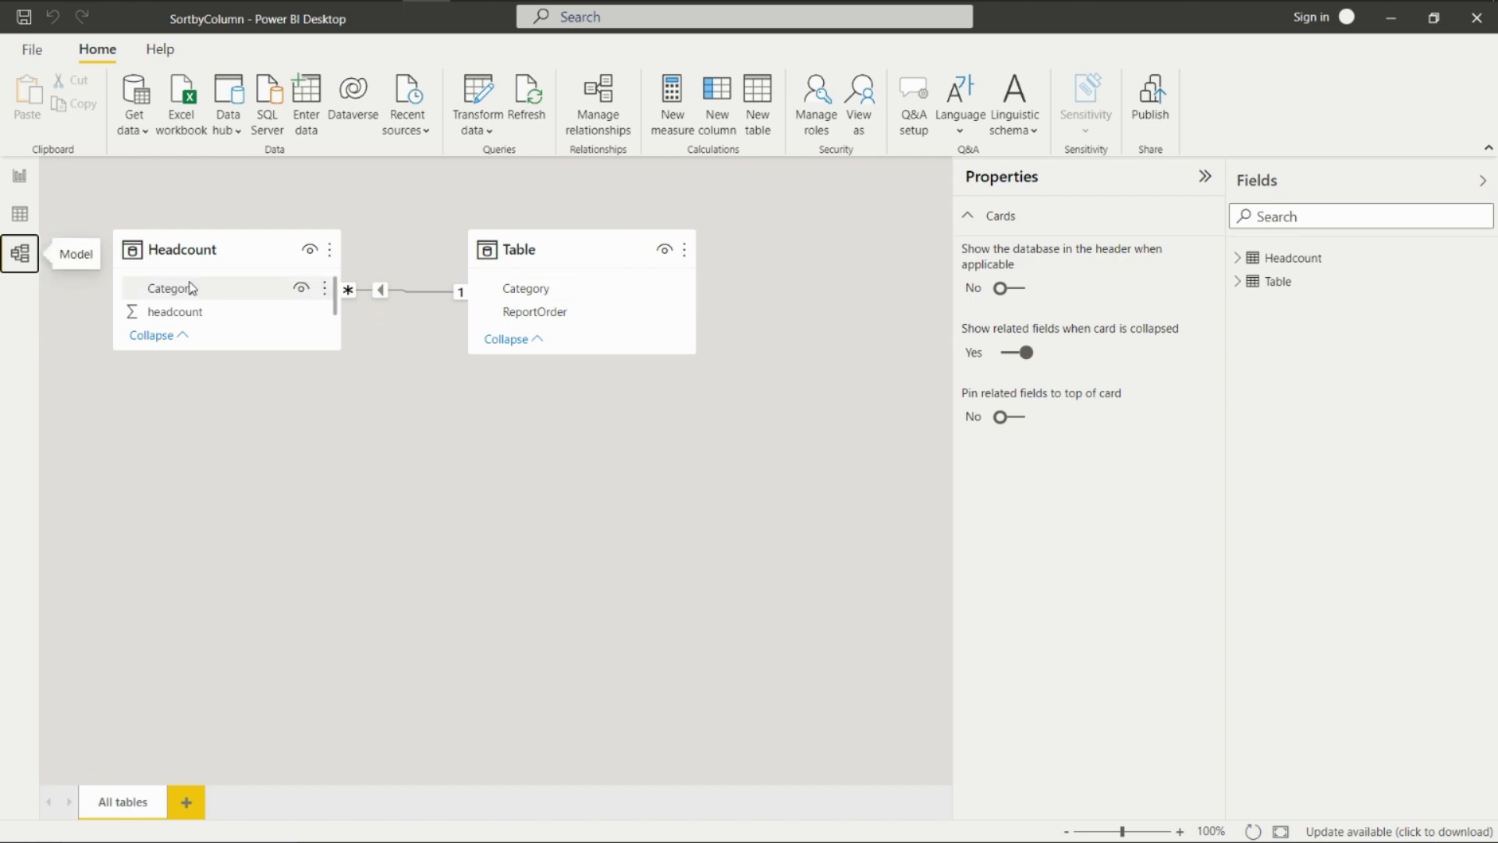
mouse_move(519, 249)
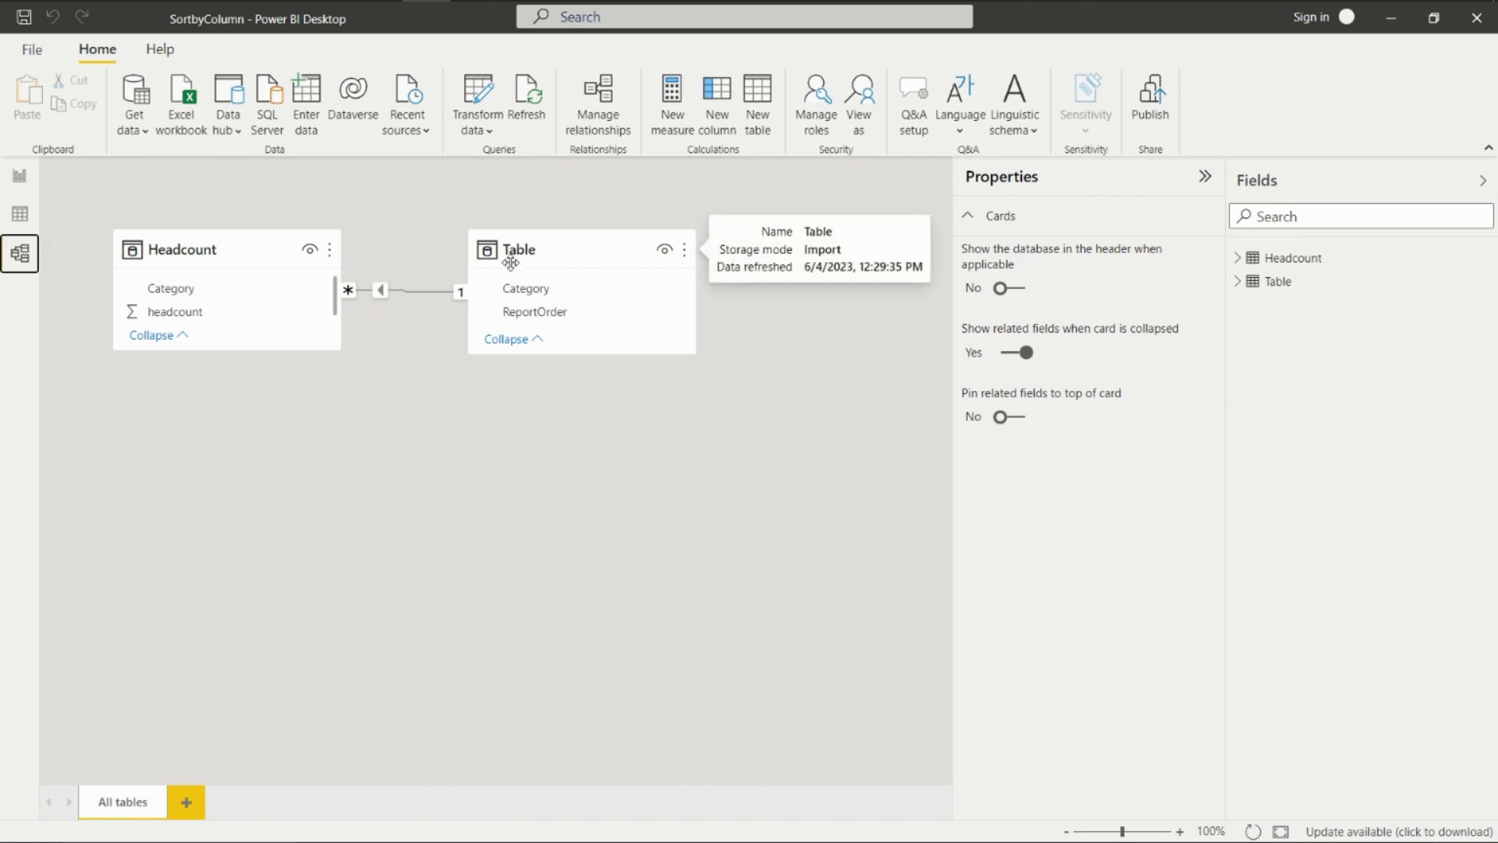
click(19, 176)
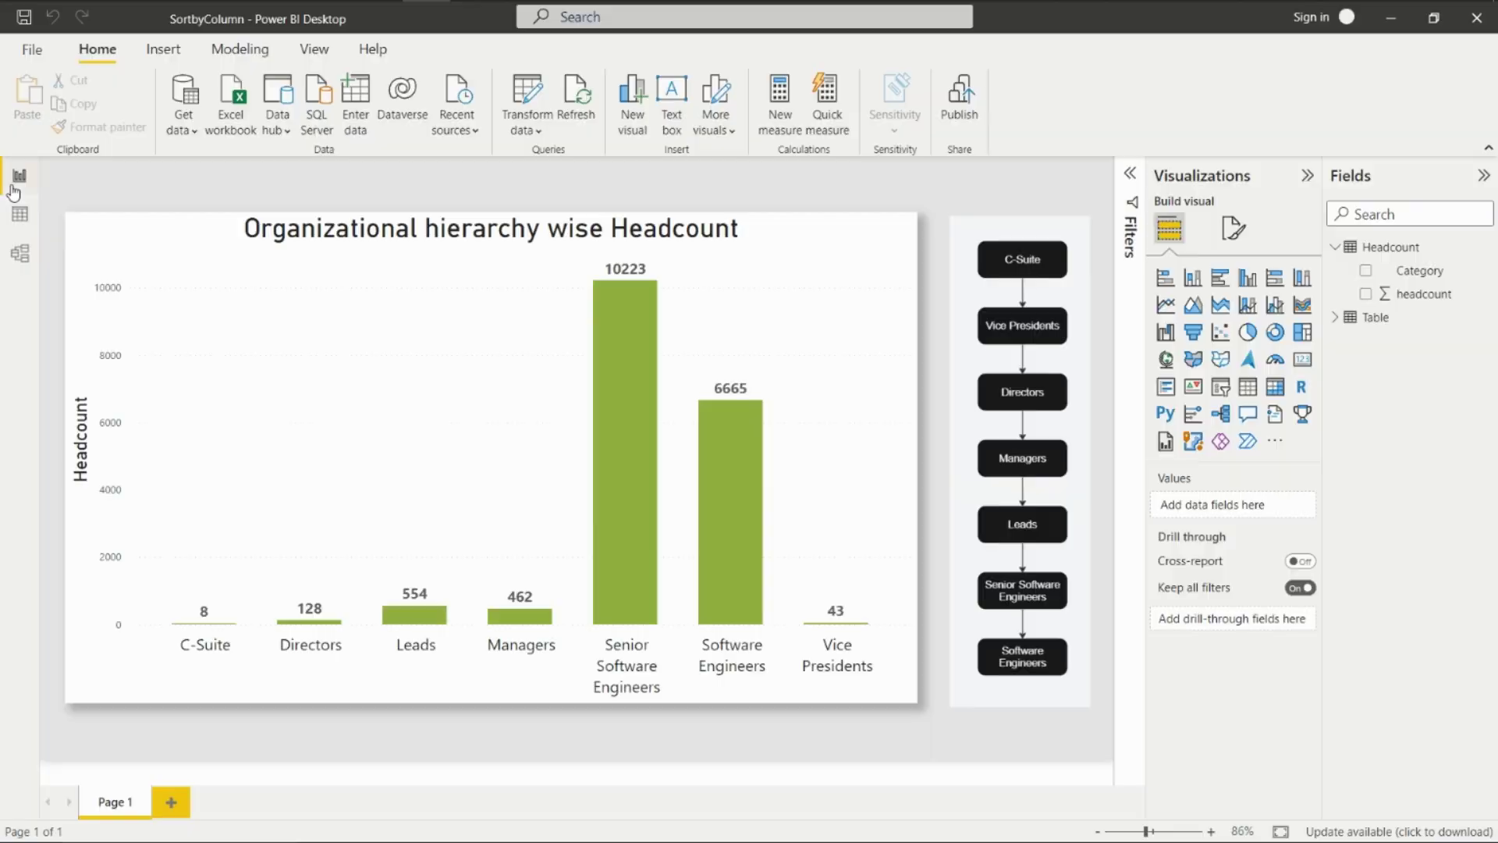
Set the Table's Category column to sort by ReportOrder.
click(1335, 319)
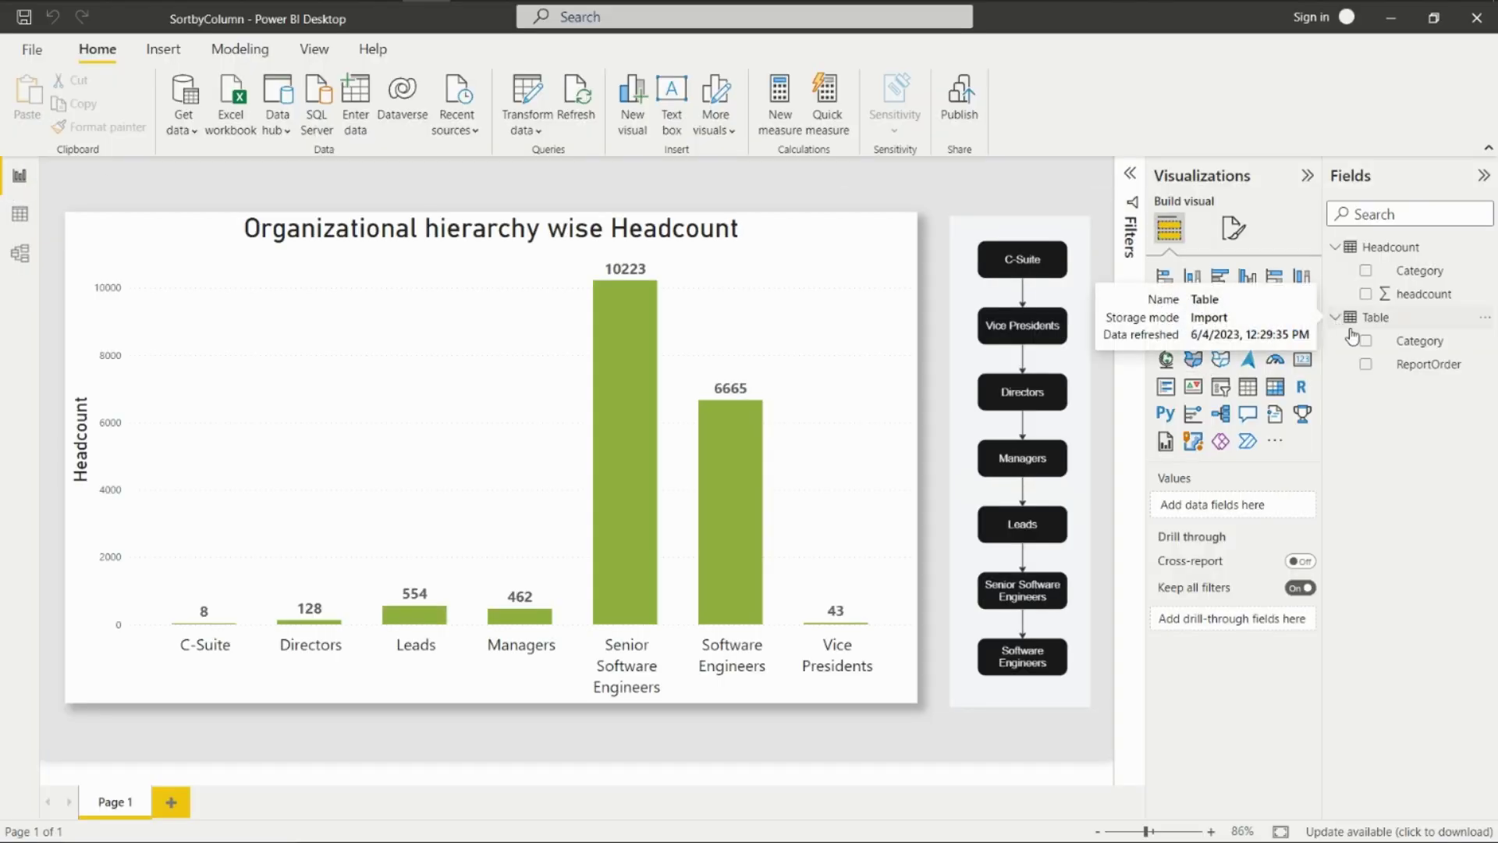
click(1419, 341)
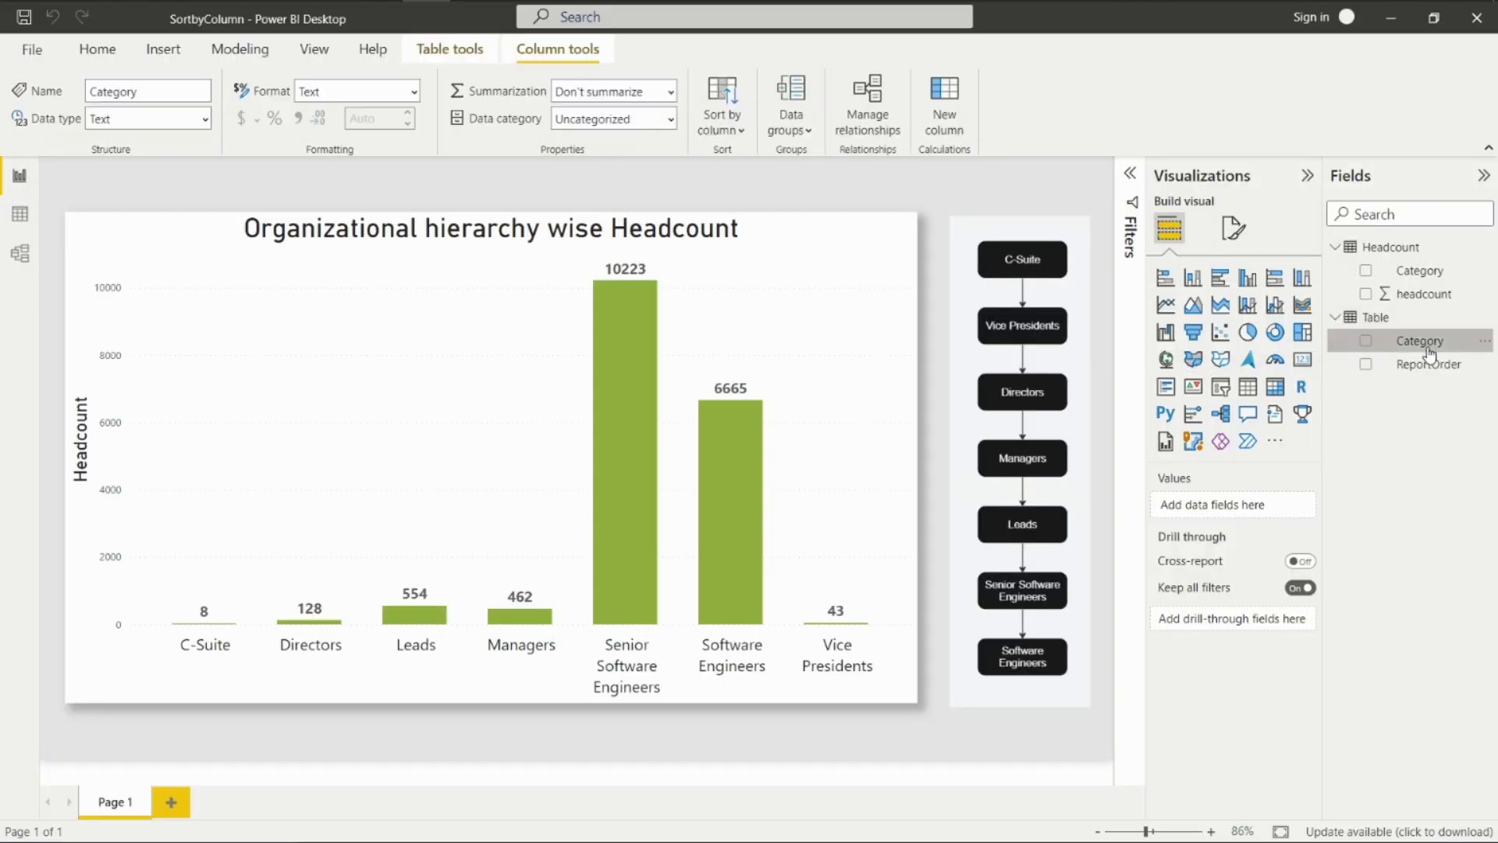
click(725, 131)
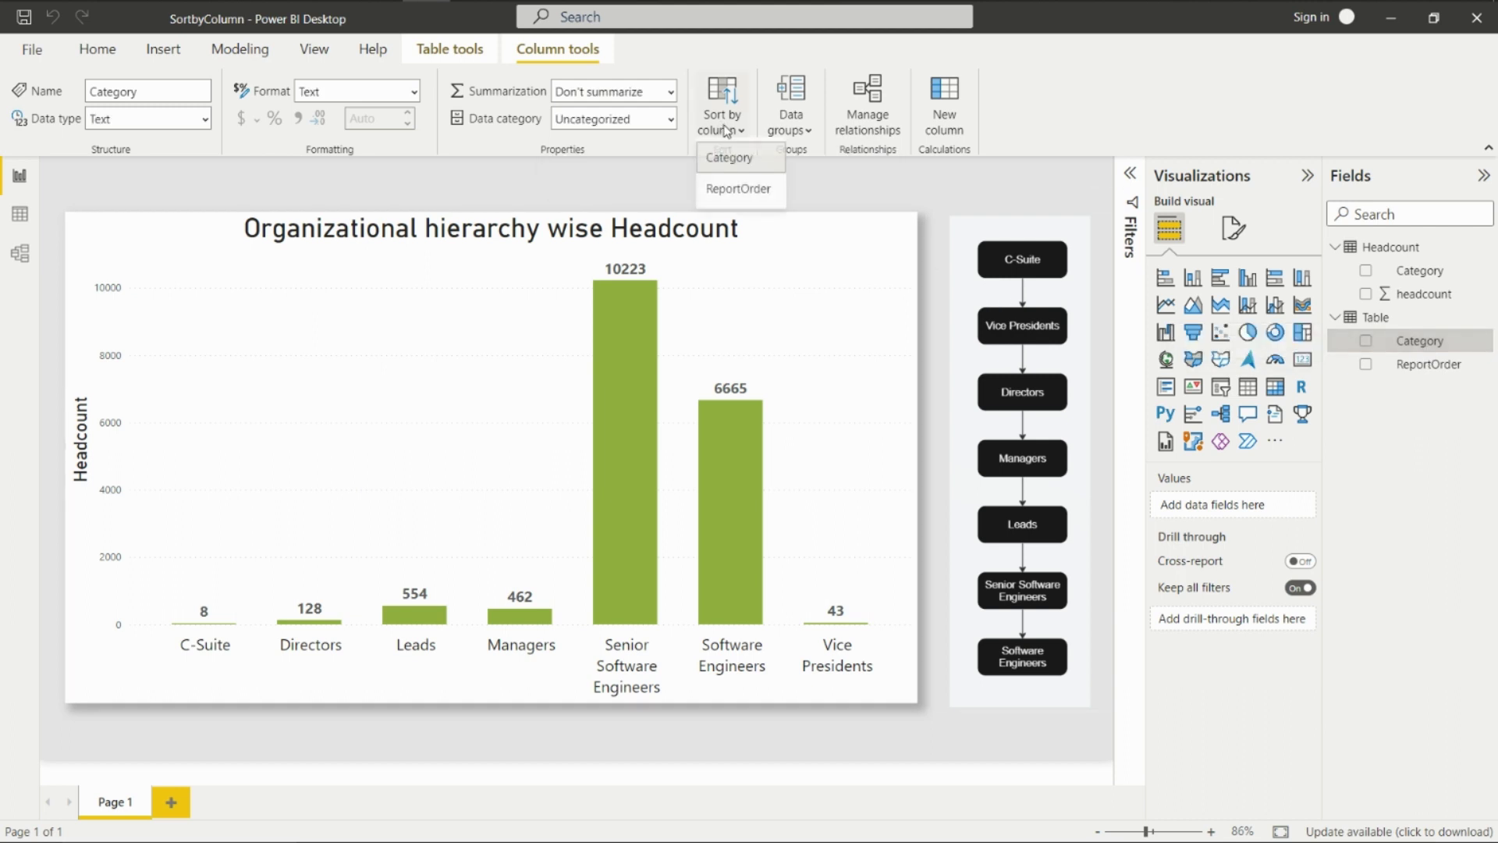
click(750, 195)
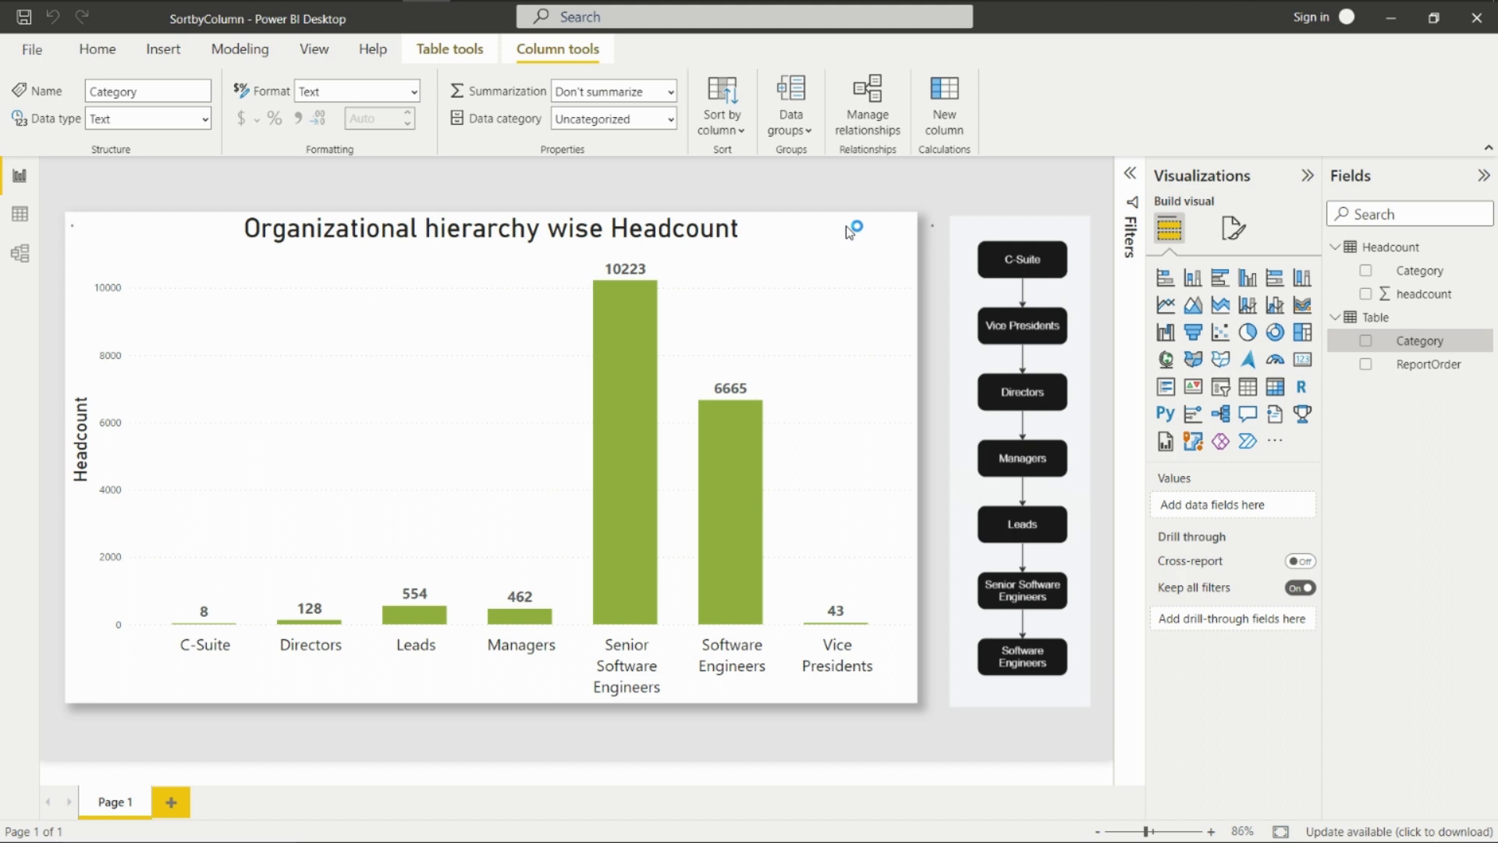
mouse_move(883, 226)
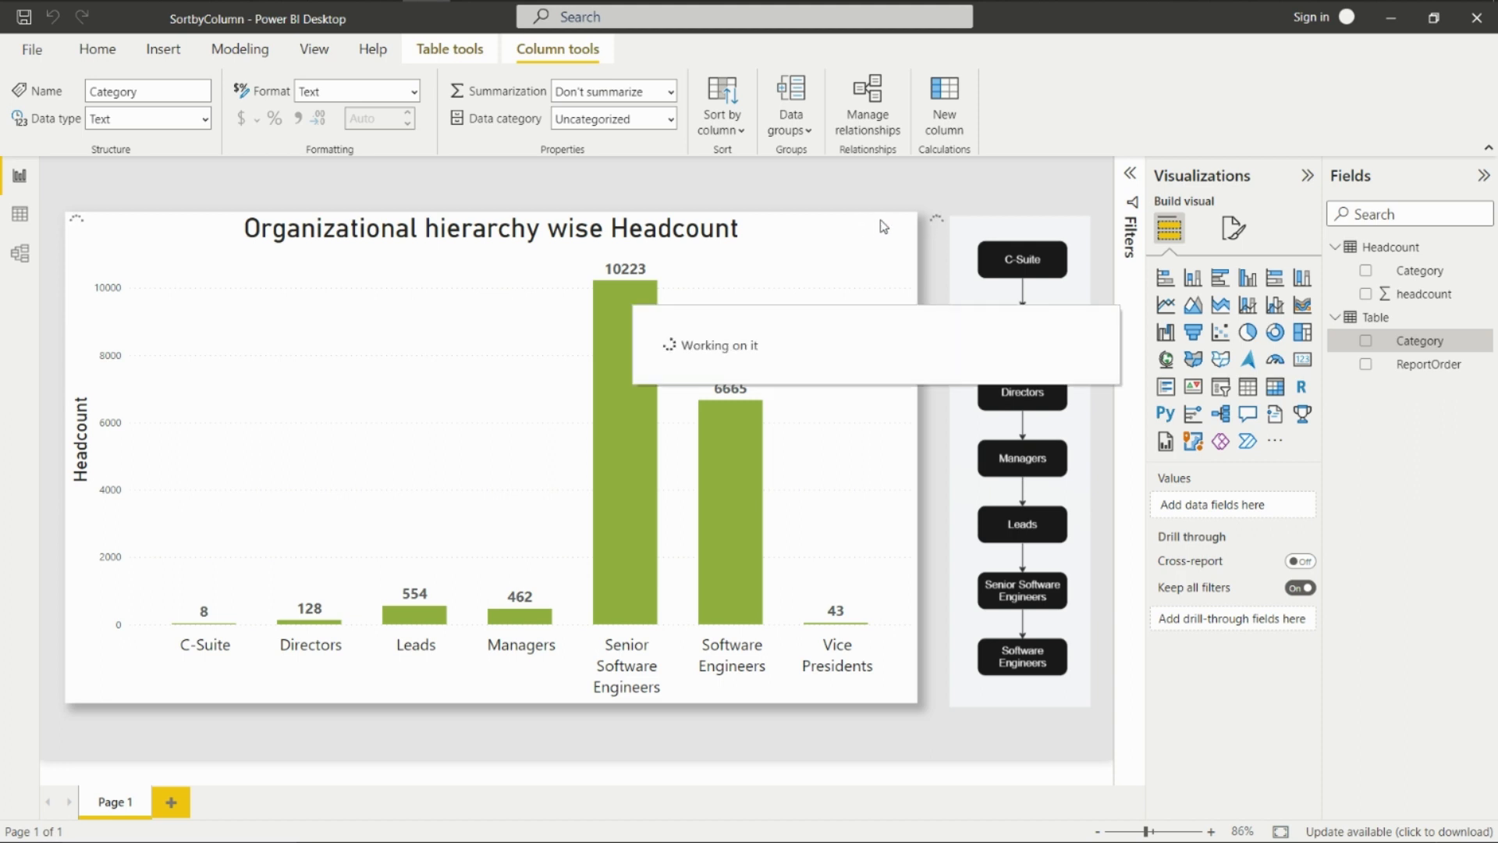
click(882, 227)
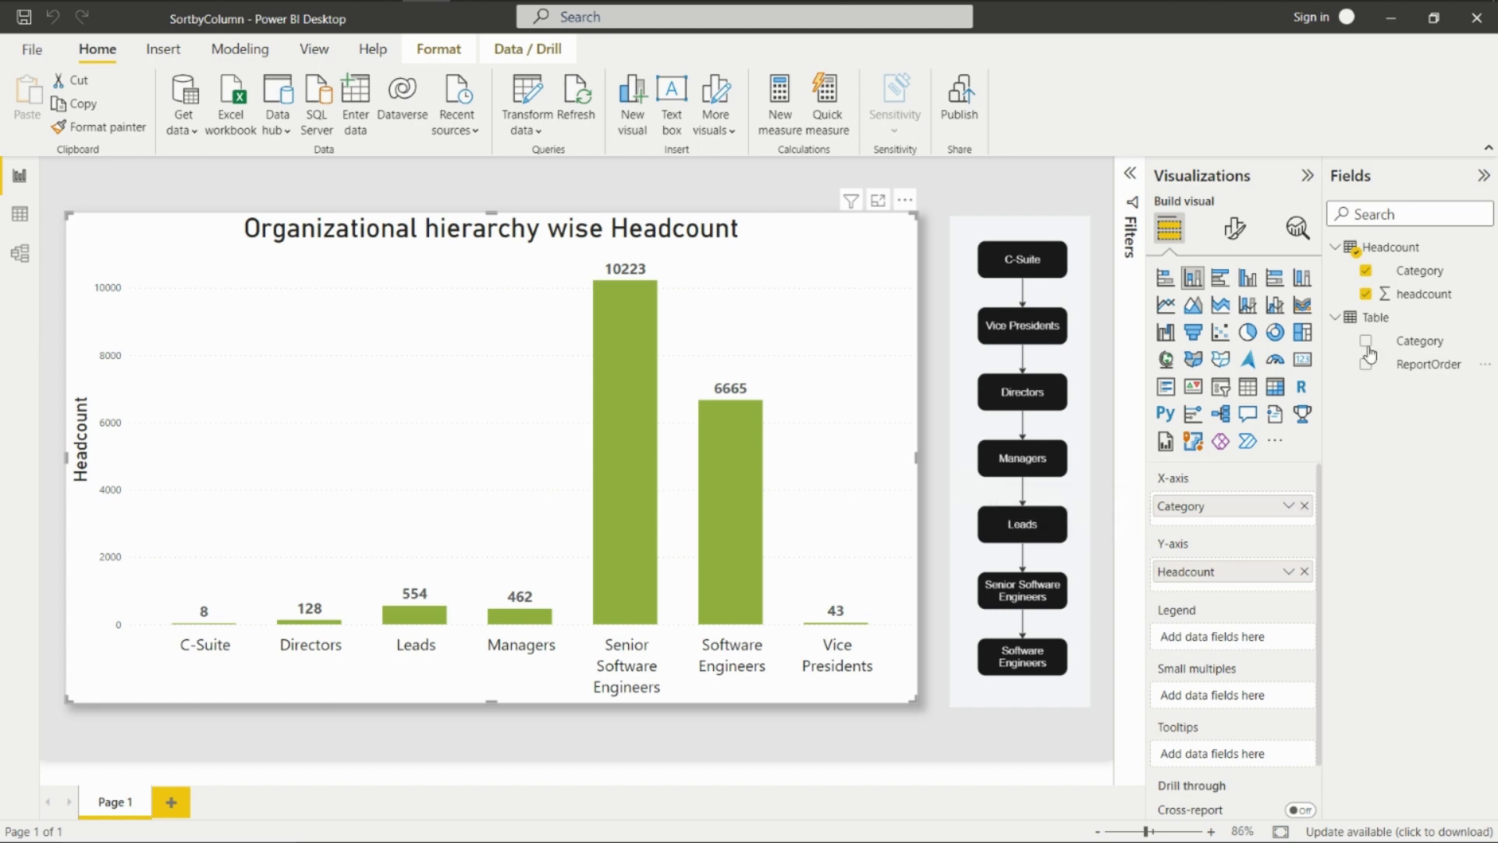
Swap the chart's x-axis from Headcount Category to the new Table's Category.
click(1304, 505)
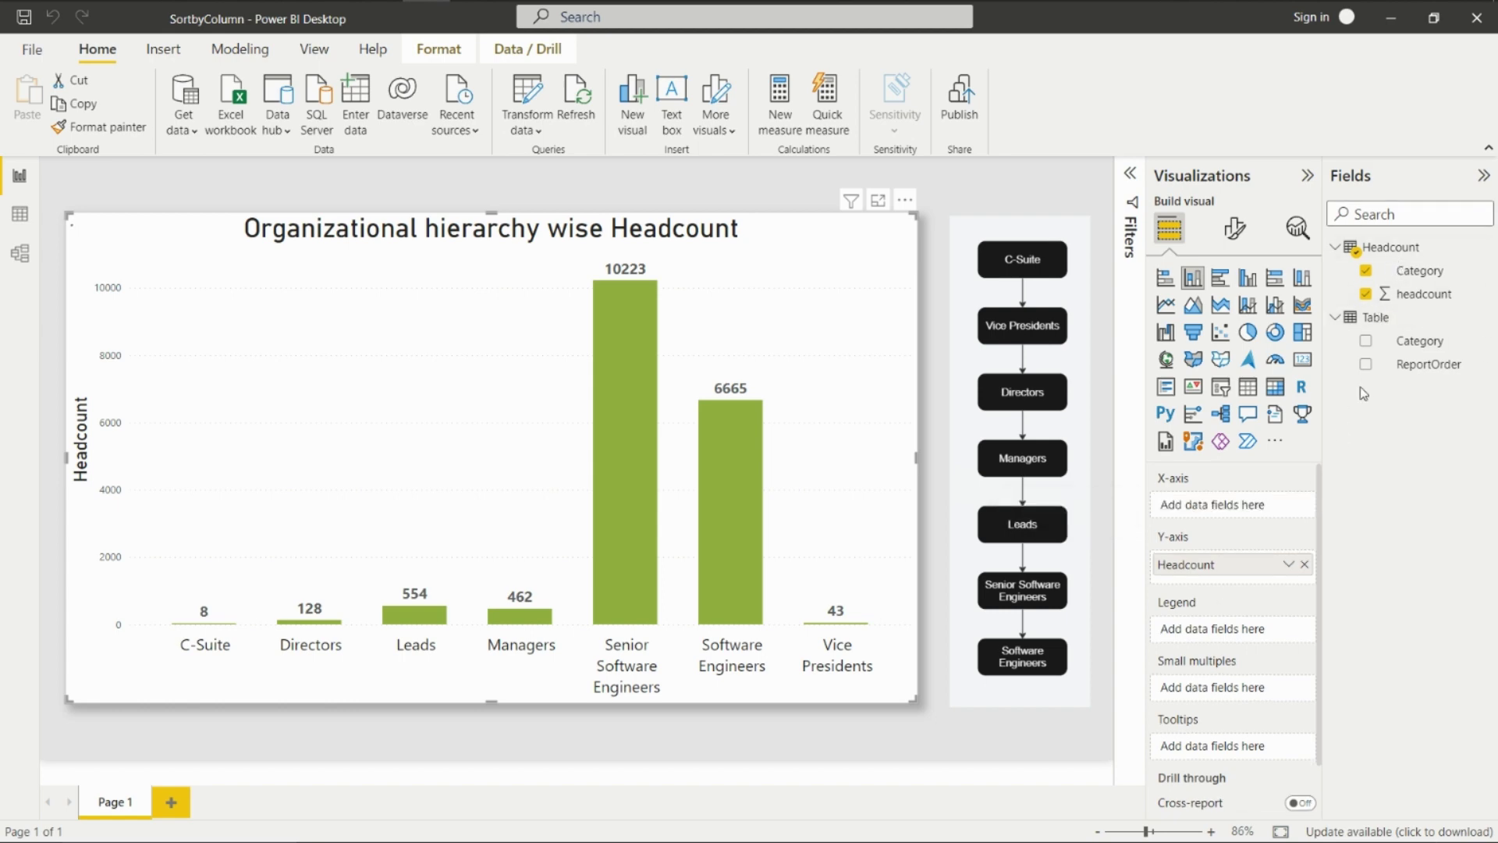
click(1366, 341)
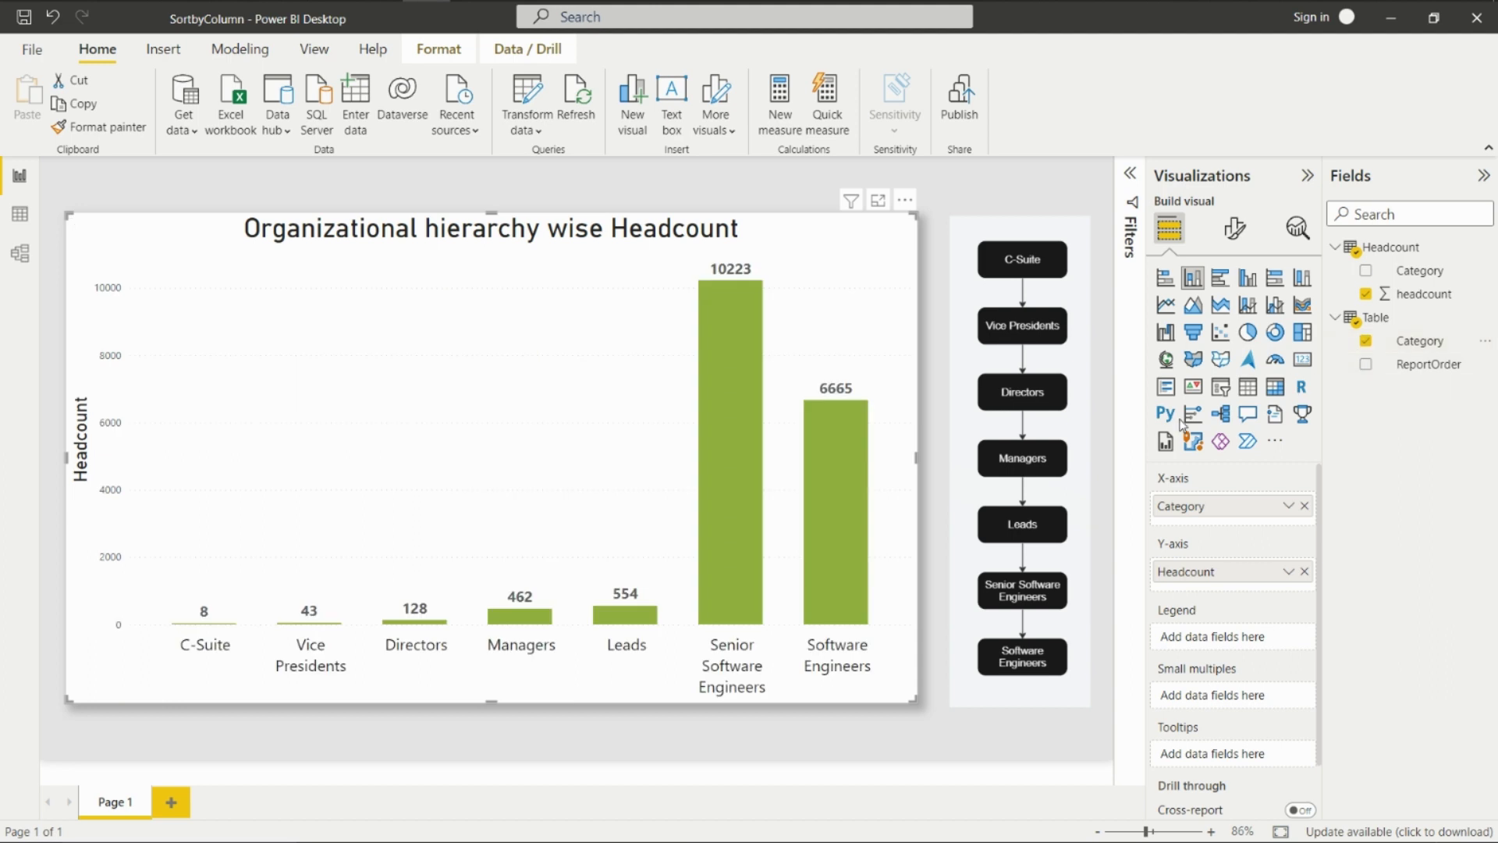
click(935, 712)
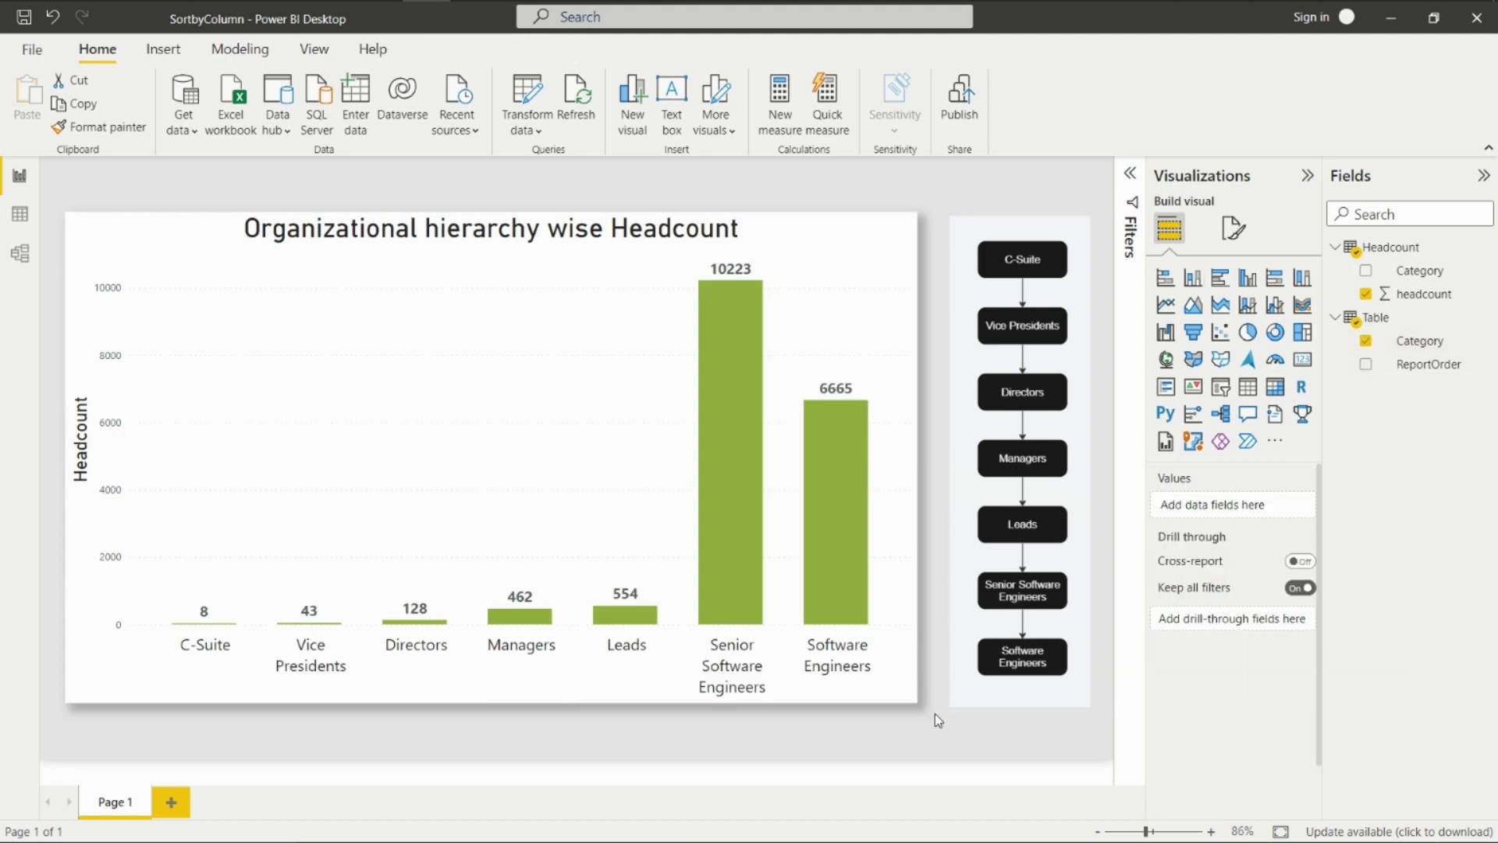